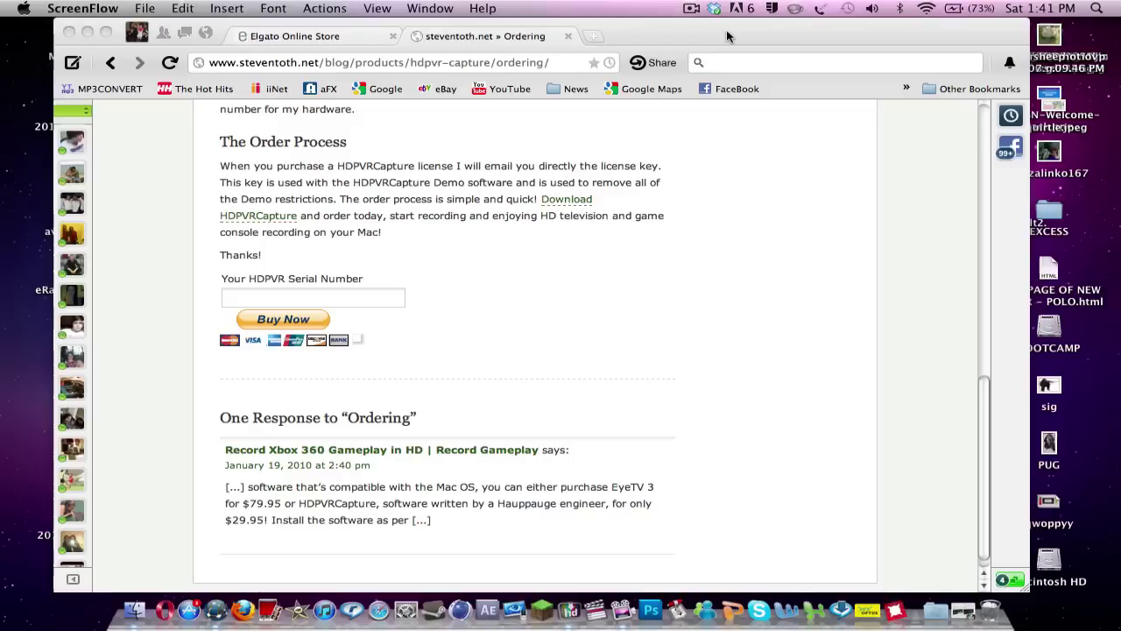
# - Bring the RockMelt browser window to the front
pyautogui.click(707, 28)
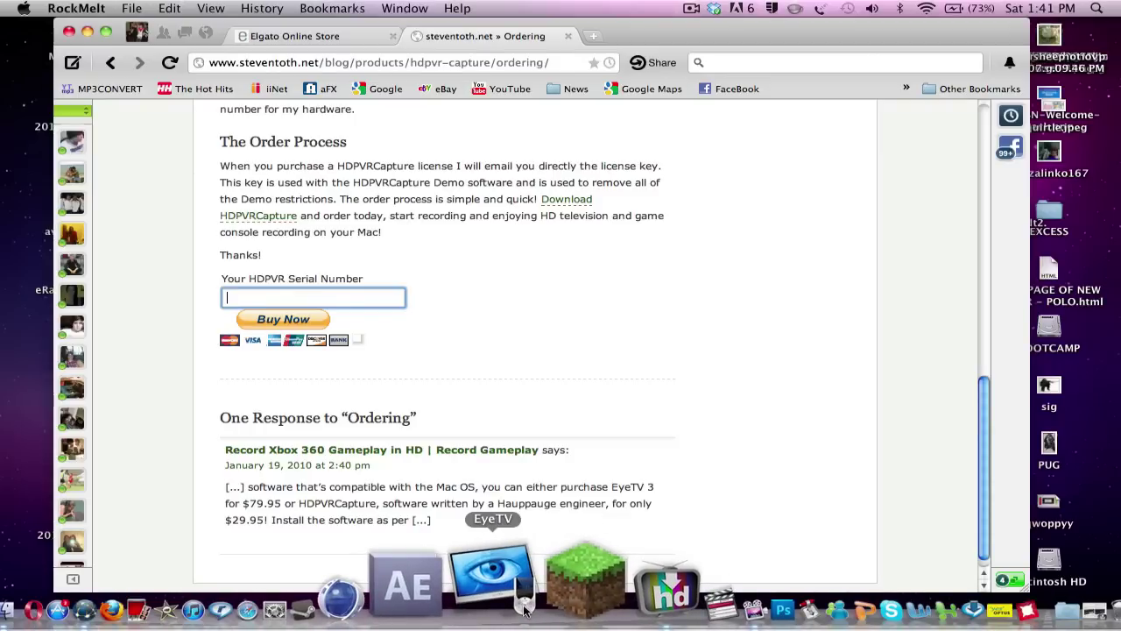
pyautogui.click(306, 37)
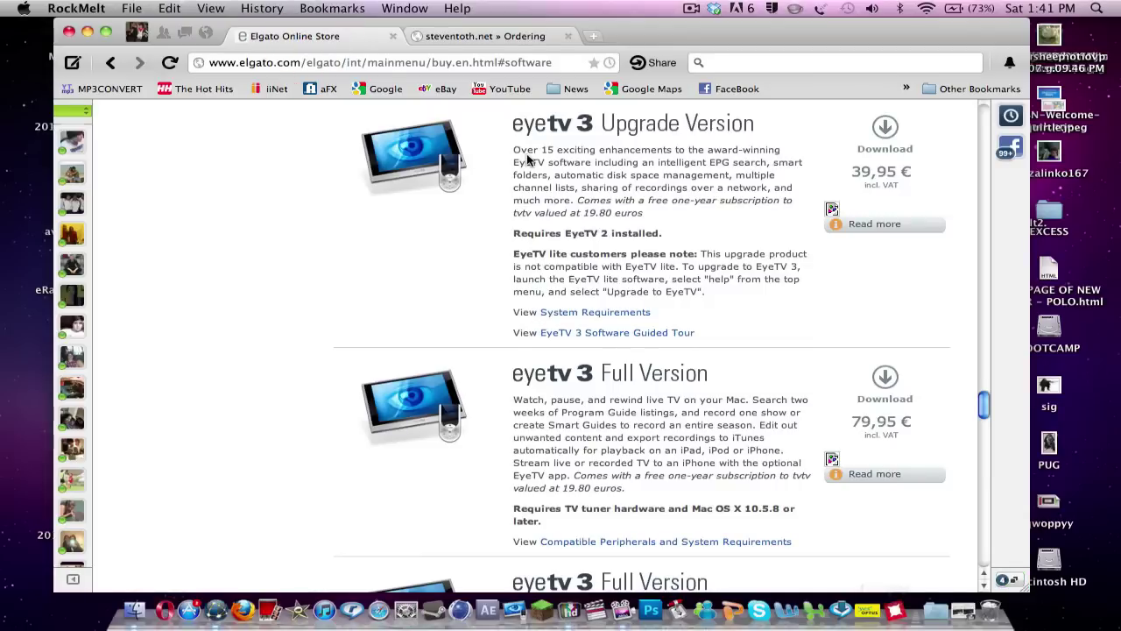
pyautogui.scroll(15, 528, 161)
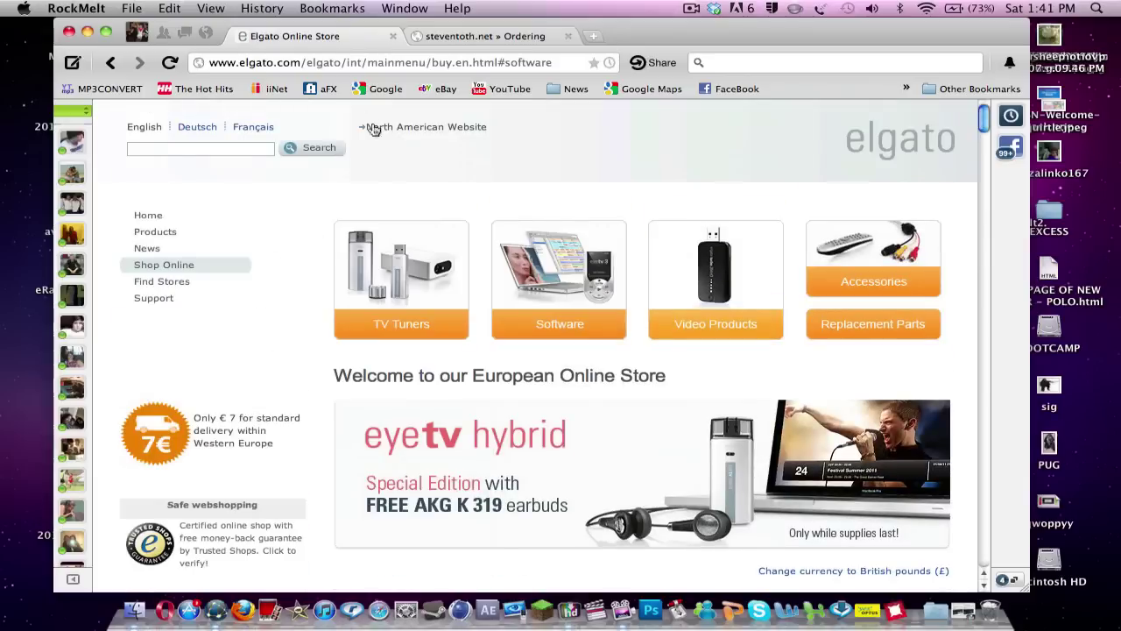
pyautogui.scroll(-15, 454, 137)
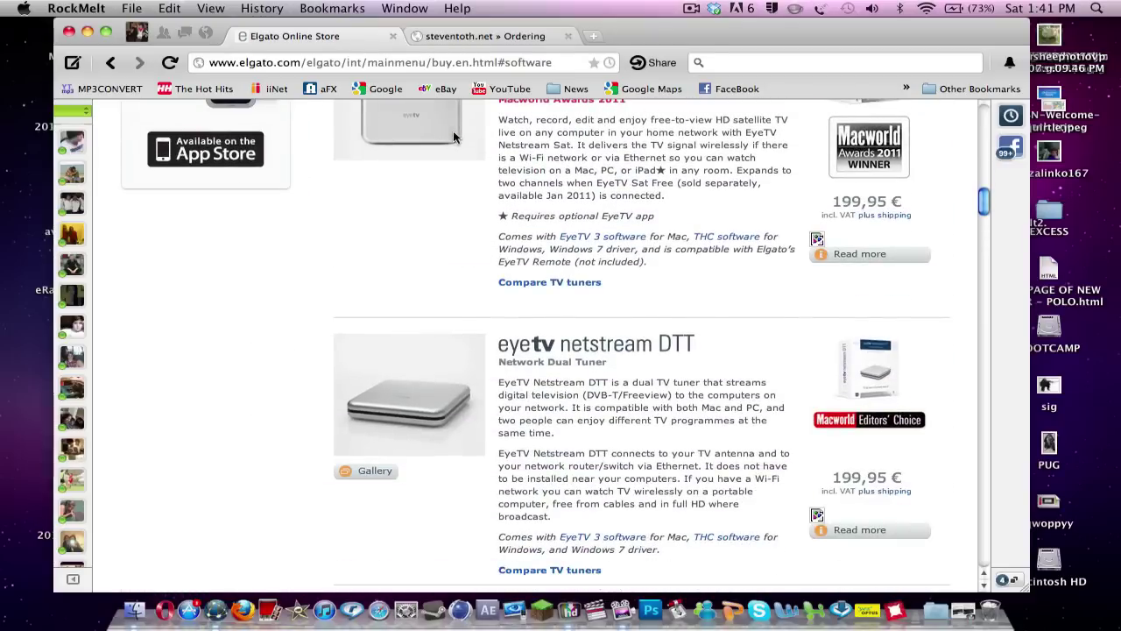
pyautogui.scroll(15, 452, 138)
pyautogui.click(190, 270)
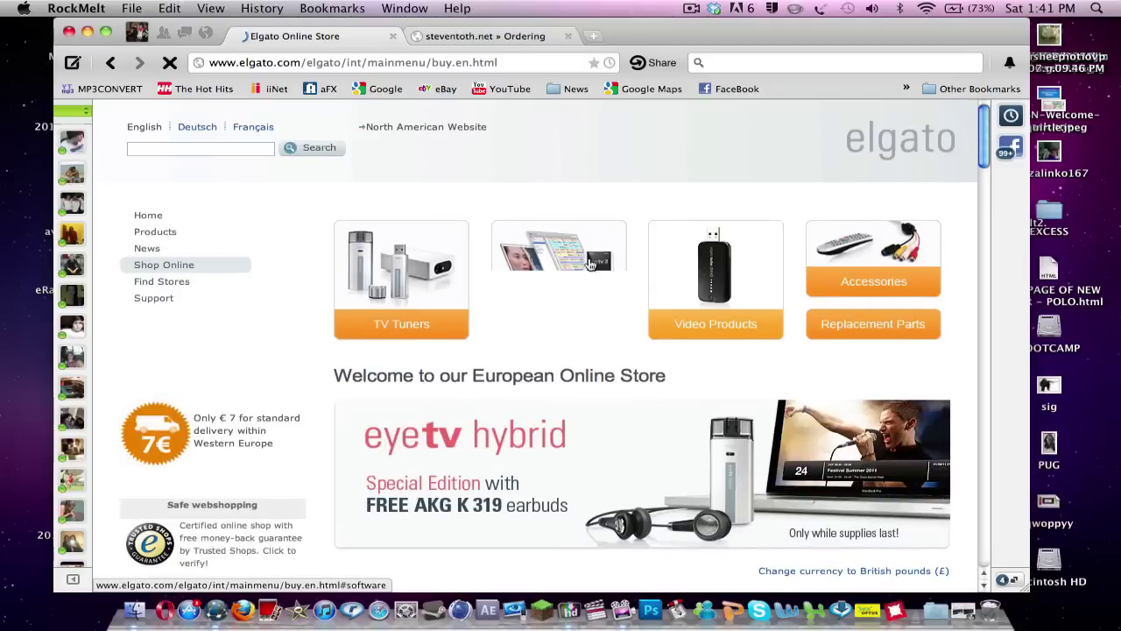
pyautogui.click(589, 258)
pyautogui.scroll(-5, 604, 368)
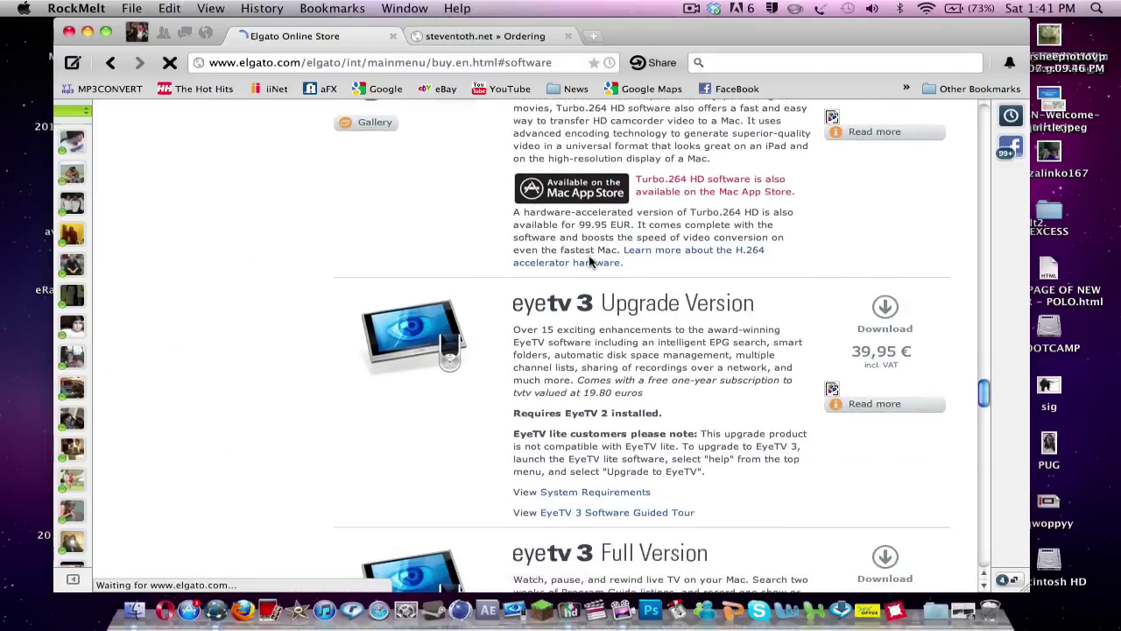
pyautogui.scroll(-2, 634, 532)
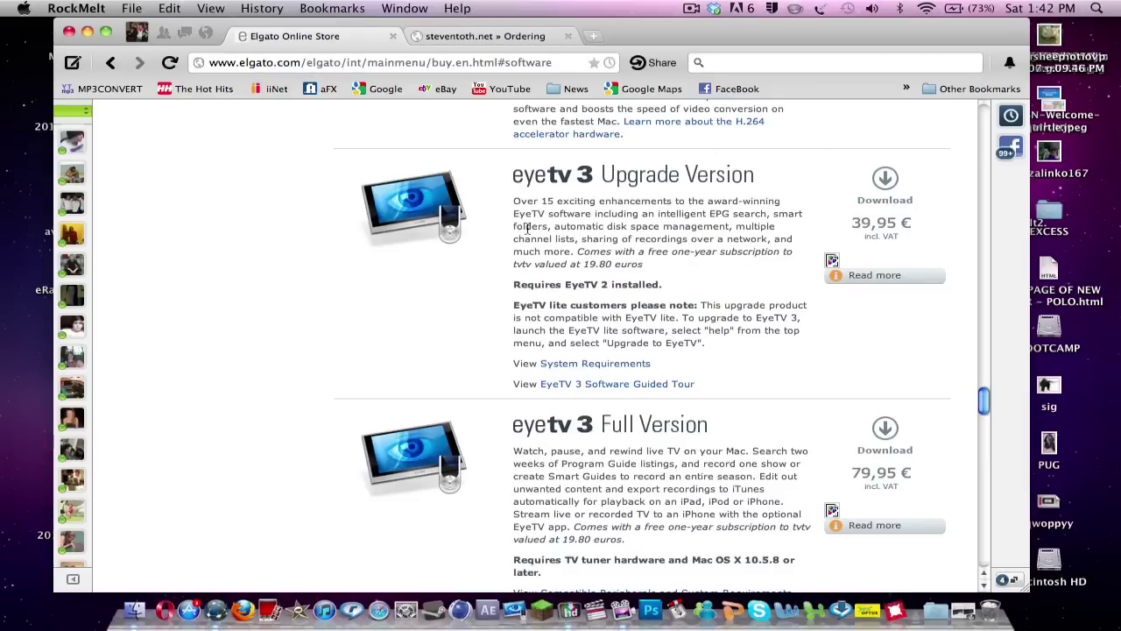
pyautogui.scroll(-2, 527, 229)
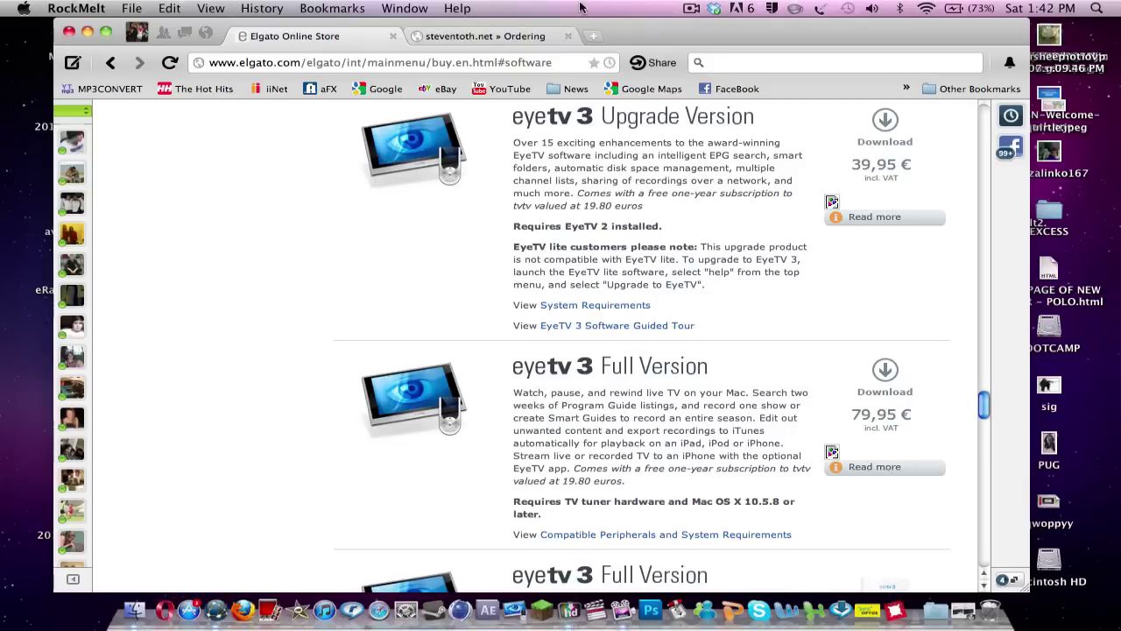
# - On the steventoth.net tab, go back twice to the Google search results
pyautogui.click(478, 37)
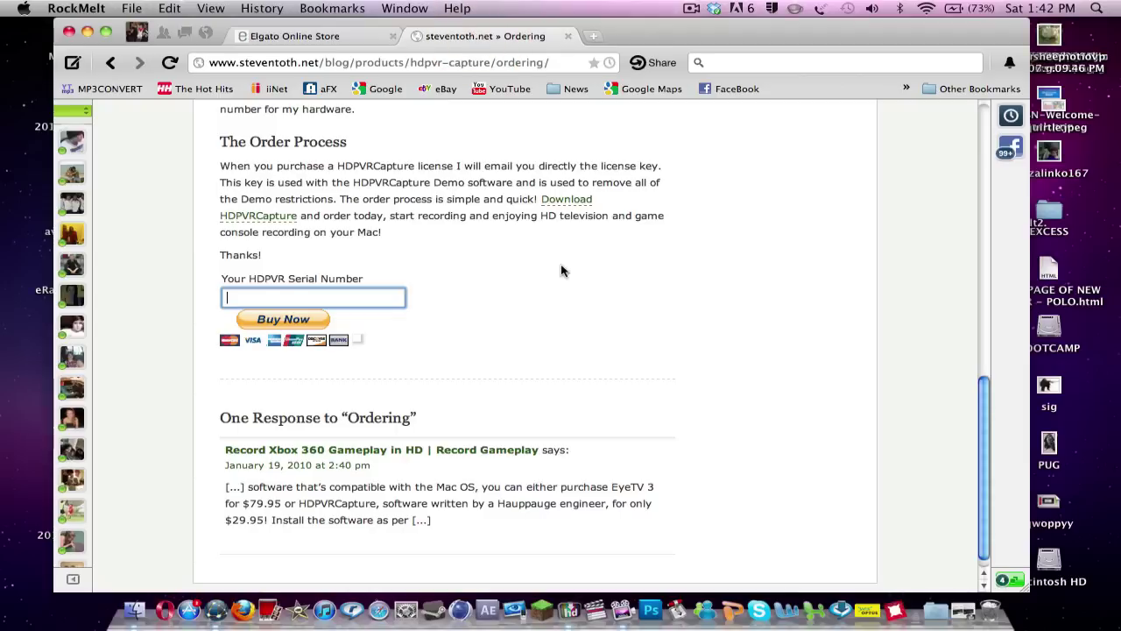
pyautogui.scroll(15, 561, 264)
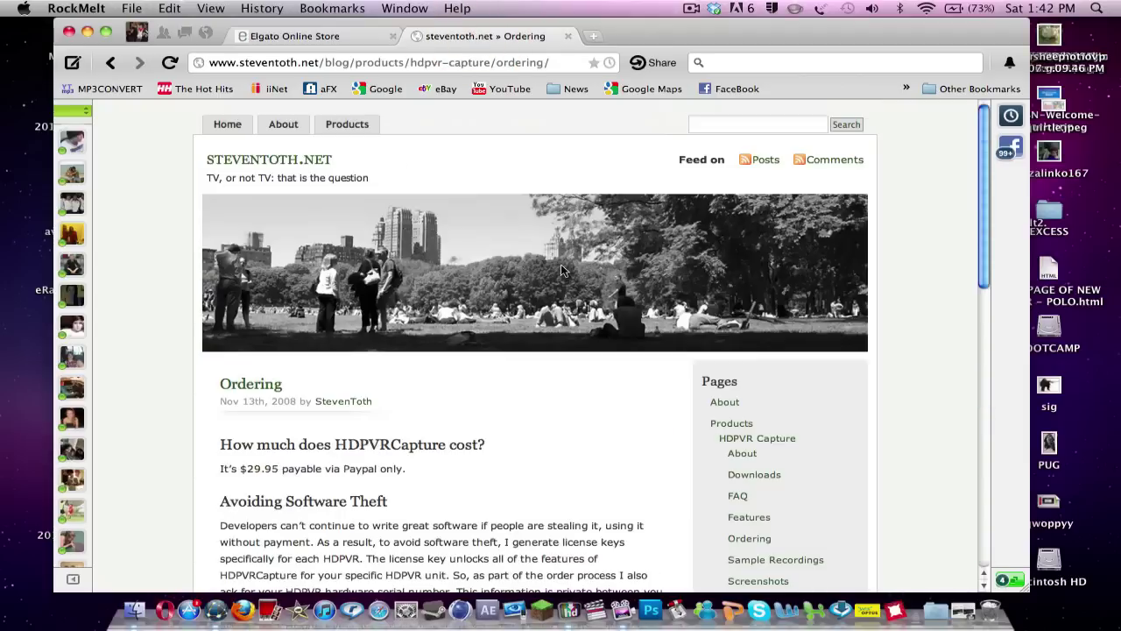
pyautogui.click(111, 61)
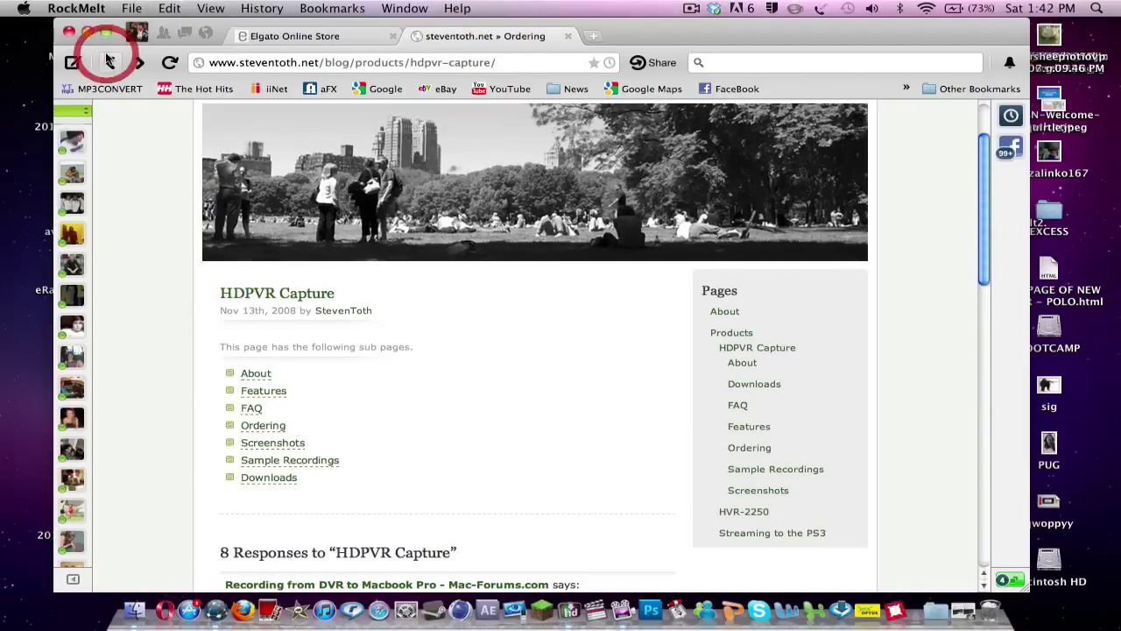
pyautogui.click(111, 61)
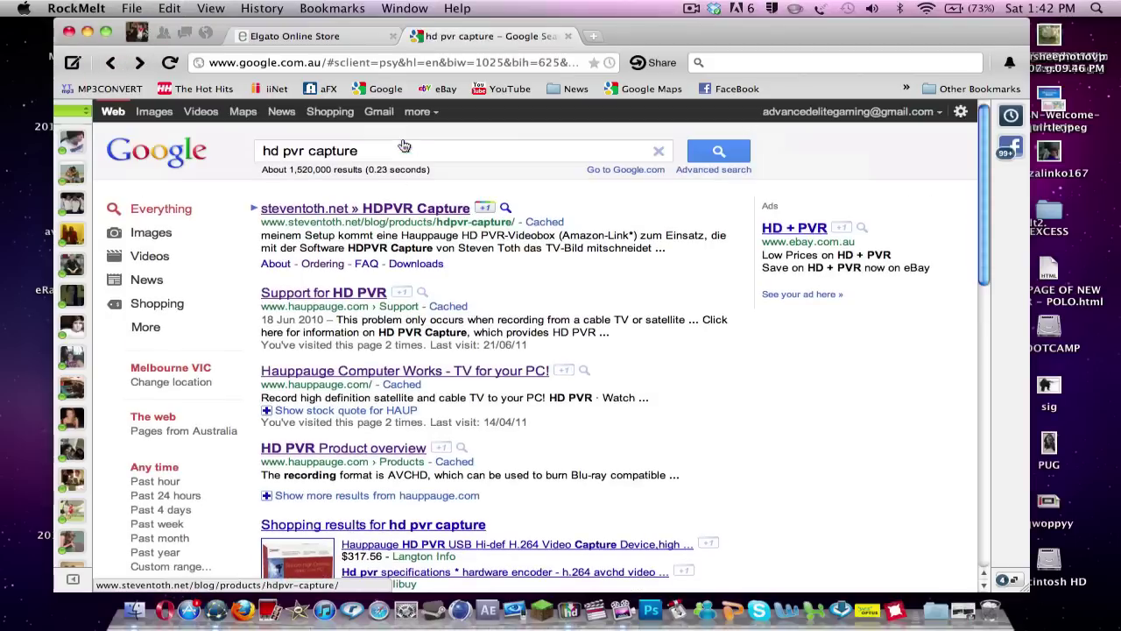
# - Open the steventoth.net HDPVR Capture result and then its Ordering page
pyautogui.click(333, 215)
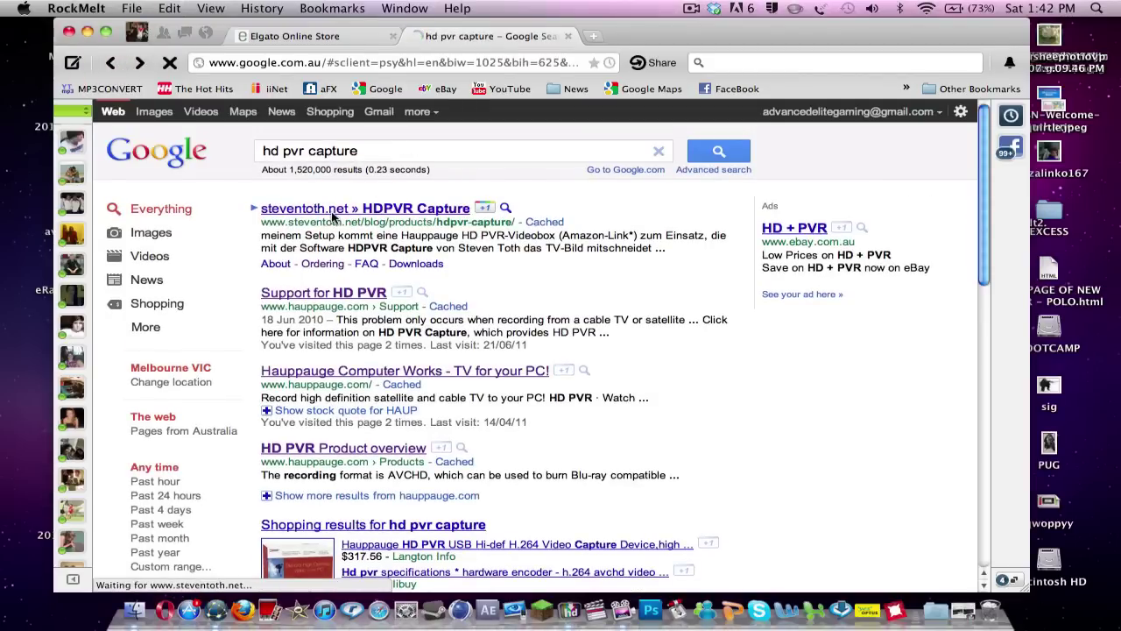
pyautogui.scroll(-3, 331, 211)
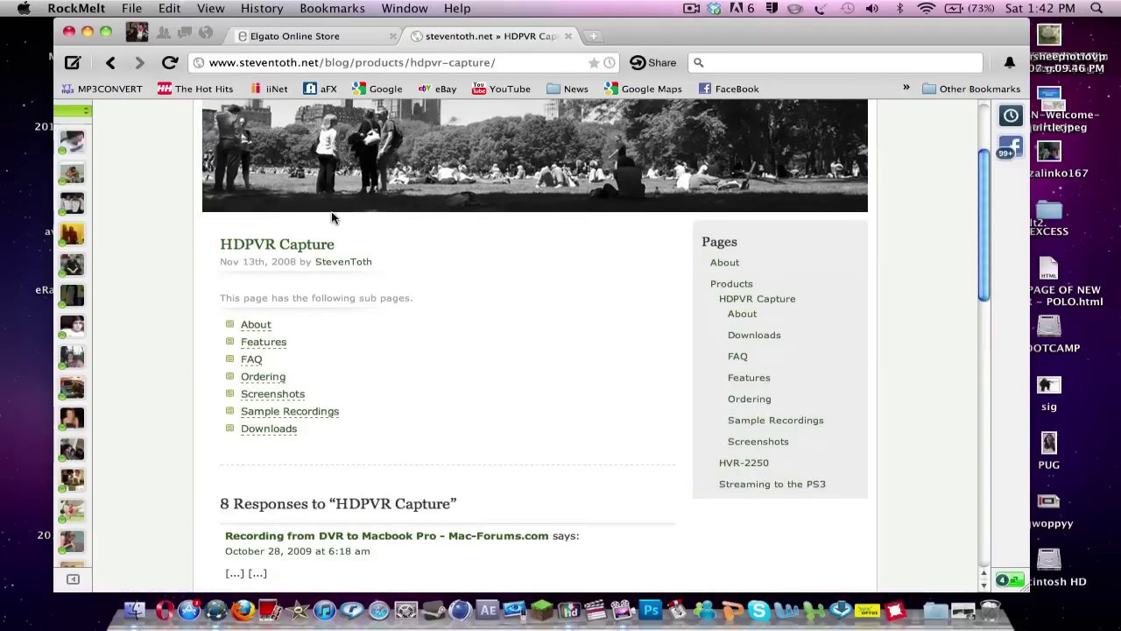
pyautogui.click(263, 377)
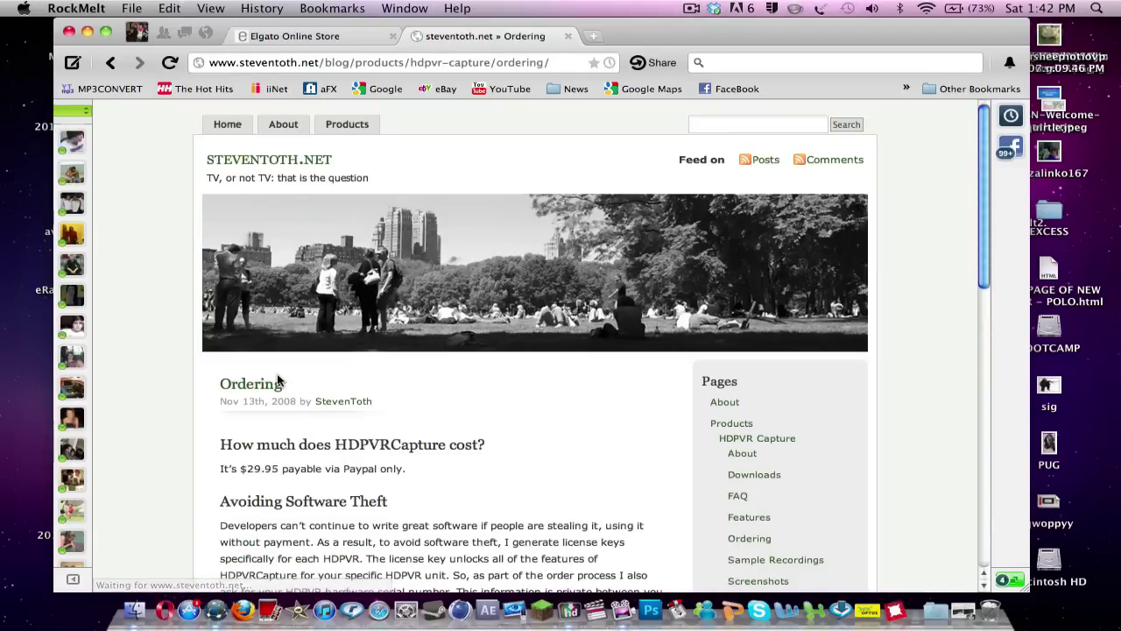
pyautogui.scroll(-5, 278, 378)
pyautogui.scroll(-4, 278, 379)
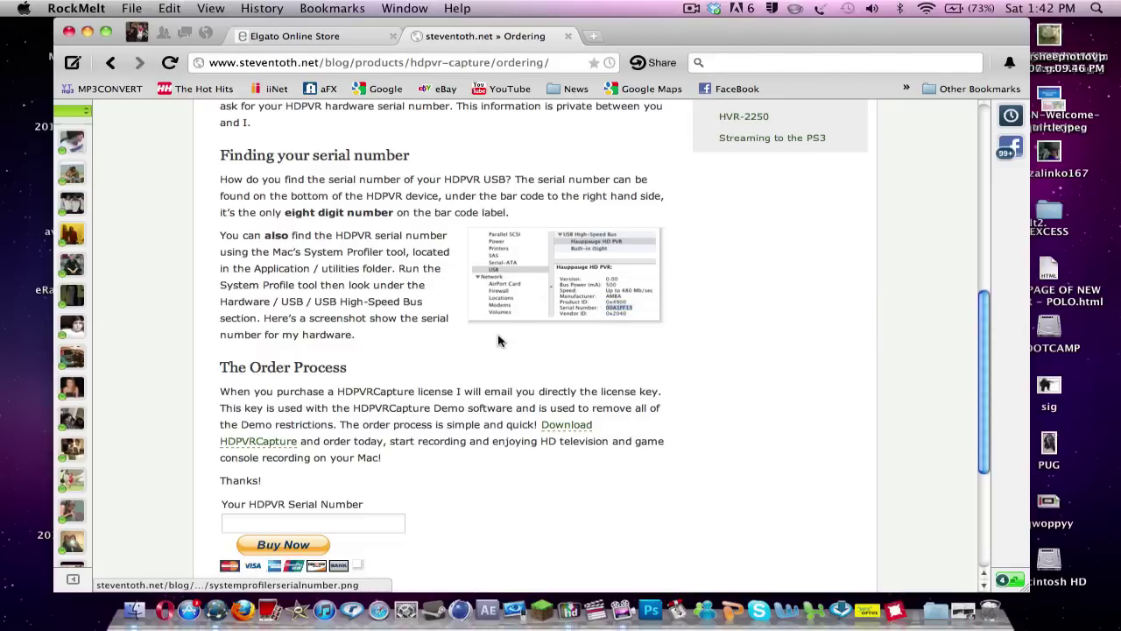
# - Scroll to Order Process and put the cursor in the Your HDPVR Serial Number field
pyautogui.scroll(-3, 500, 354)
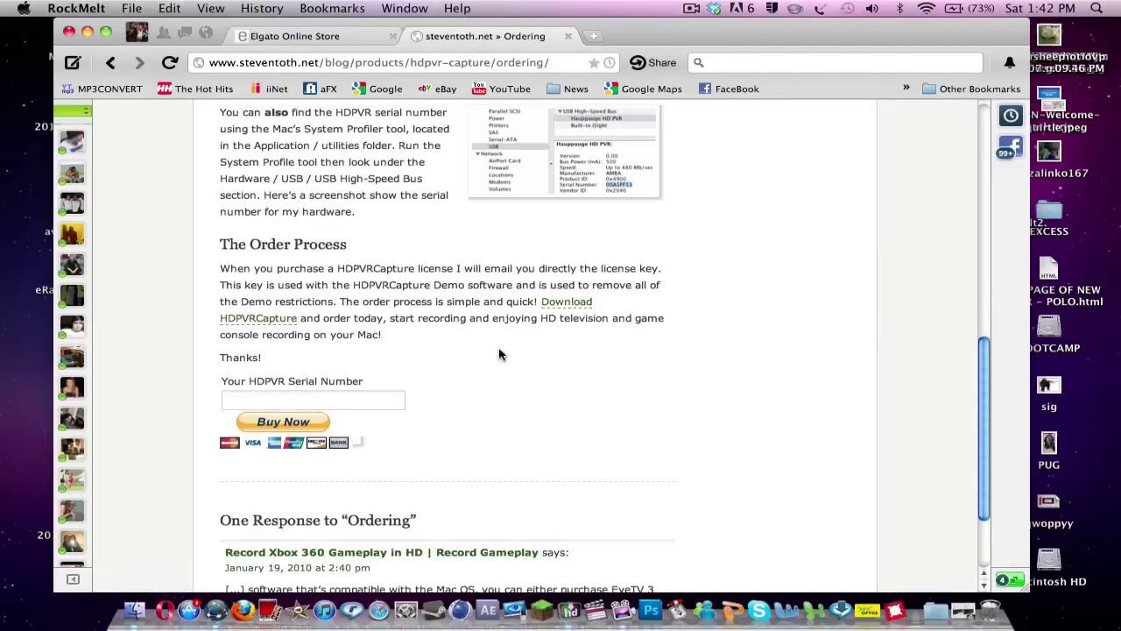
pyautogui.click(266, 401)
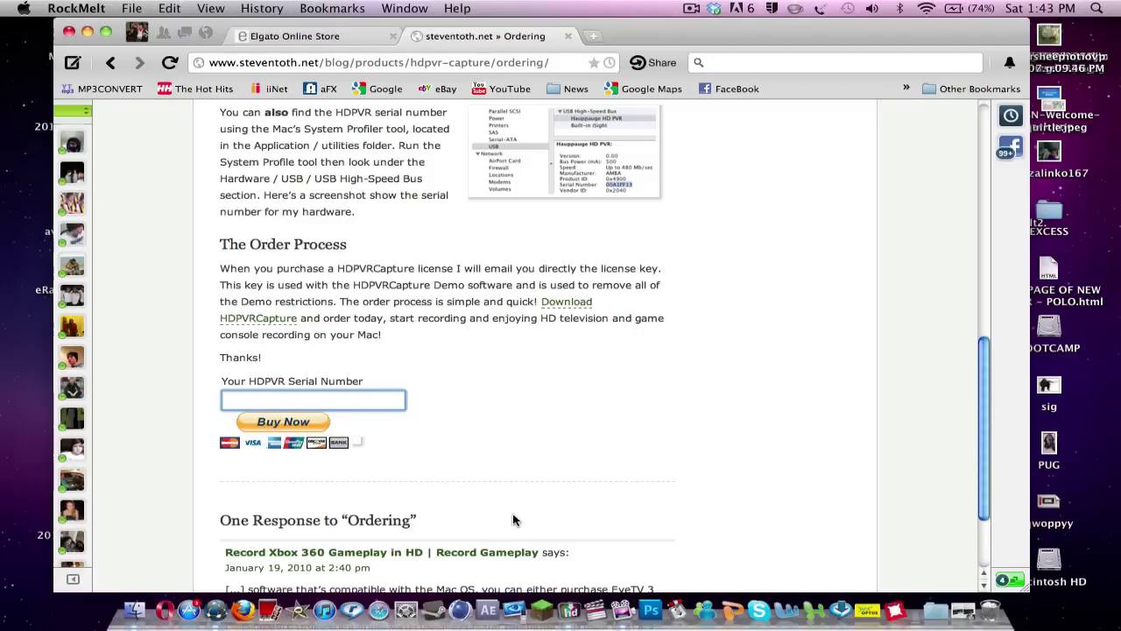
# - Launch HDPVR Capture from the Dock and open HDPVRCapture > Preferences…
pyautogui.click(581, 604)
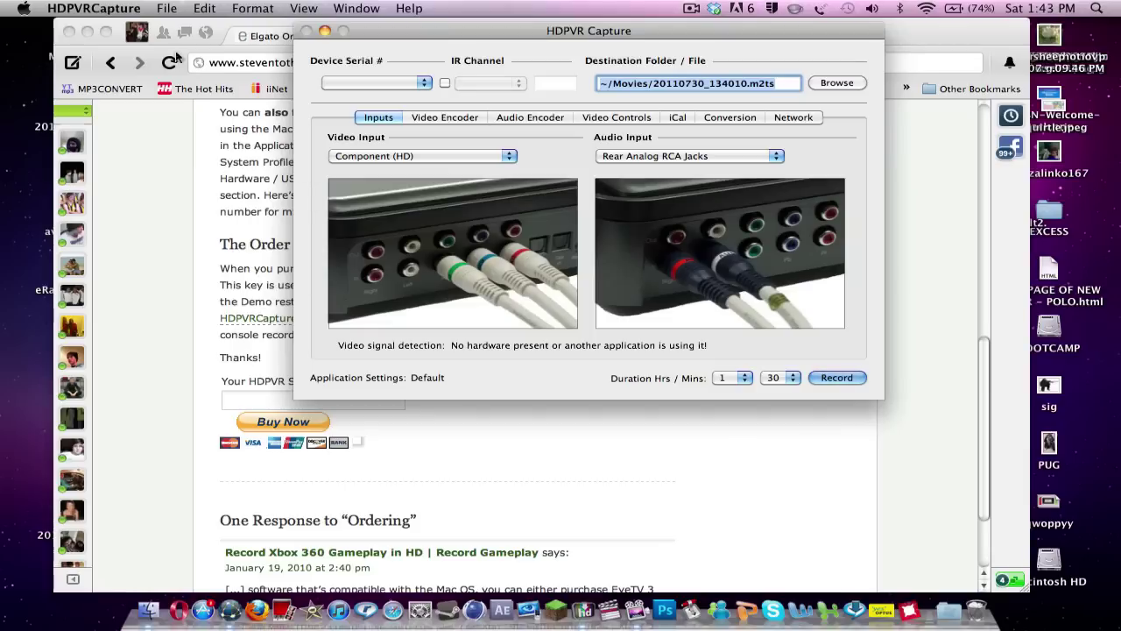
pyautogui.click(115, 5)
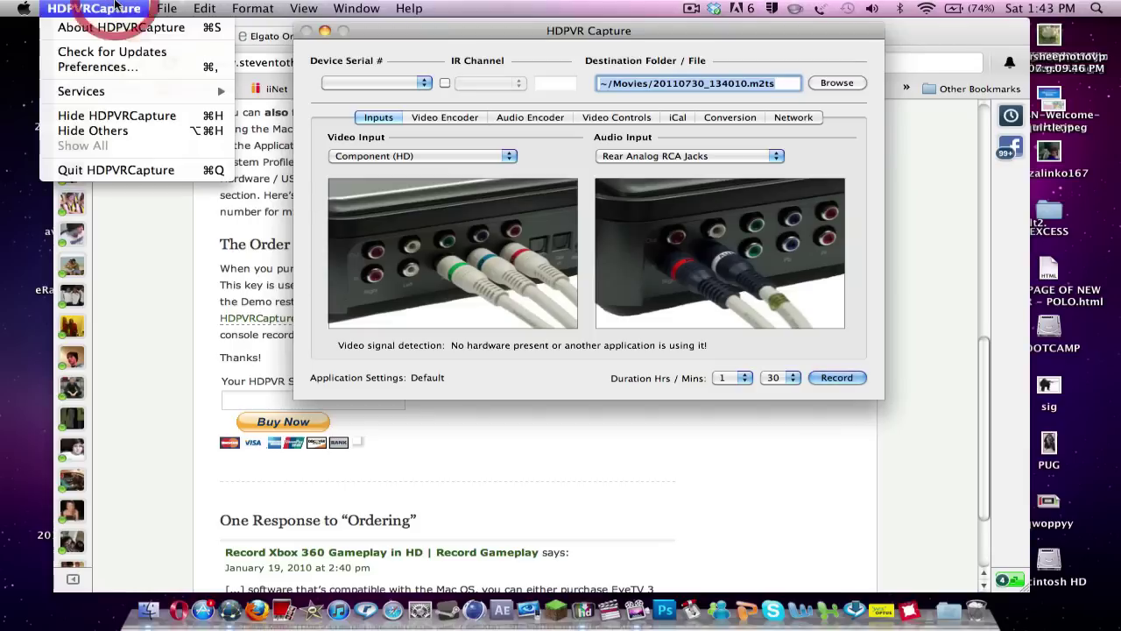
pyautogui.click(107, 67)
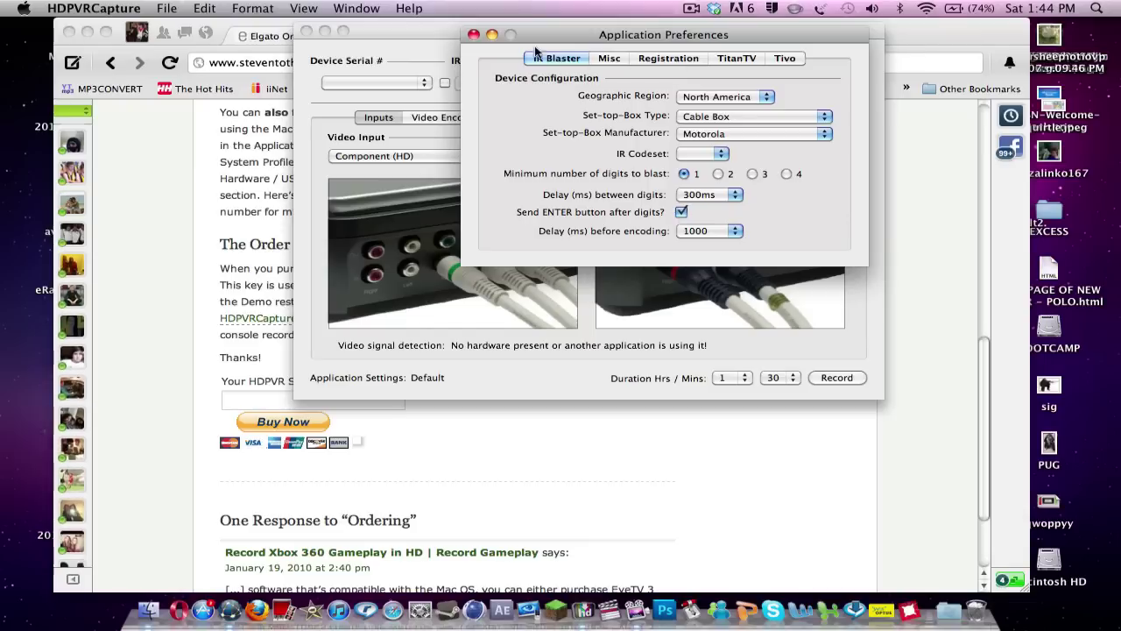
# - Close the Application Preferences window to return to the main capture window
pyautogui.click(473, 35)
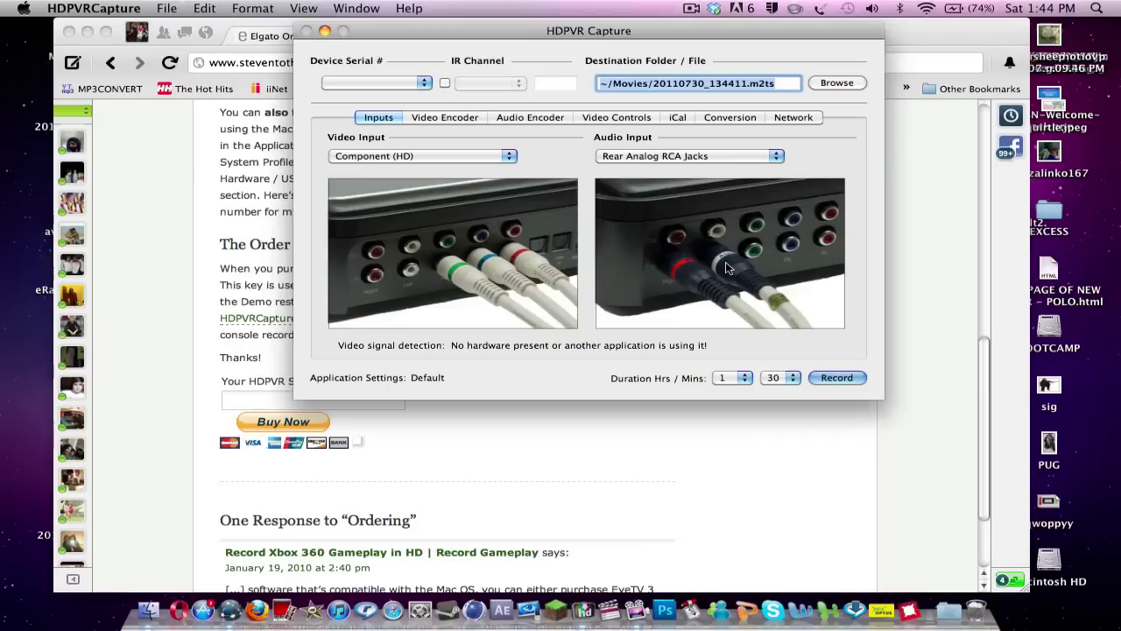
# - Change video encoding to Constant Bitrate, then view the Audio Encoder settings
pyautogui.click(446, 118)
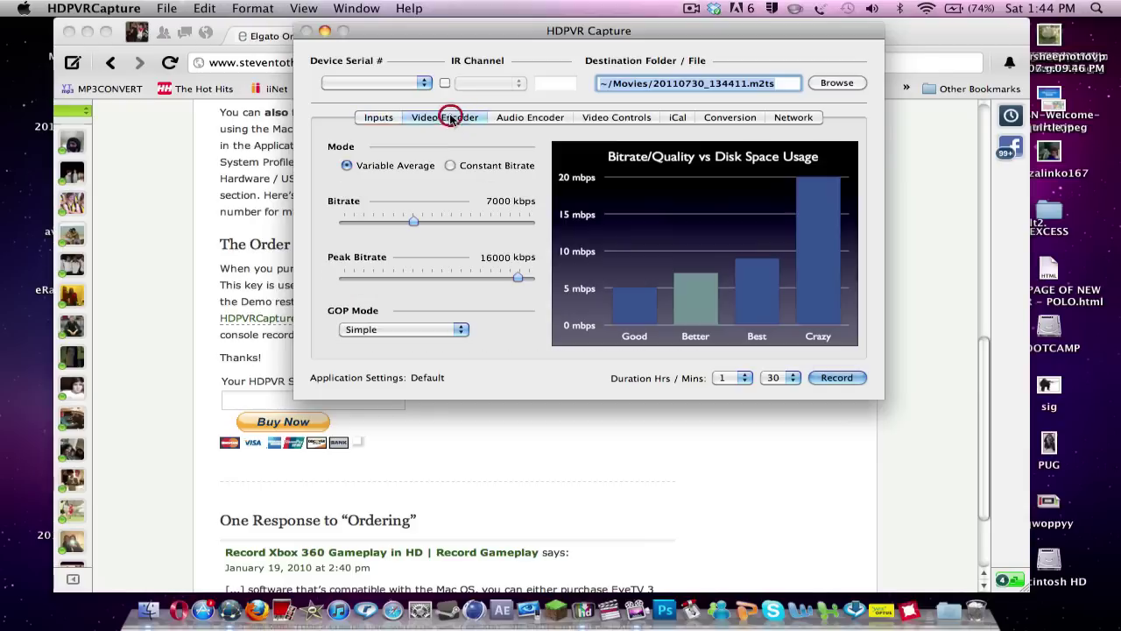
pyautogui.click(450, 165)
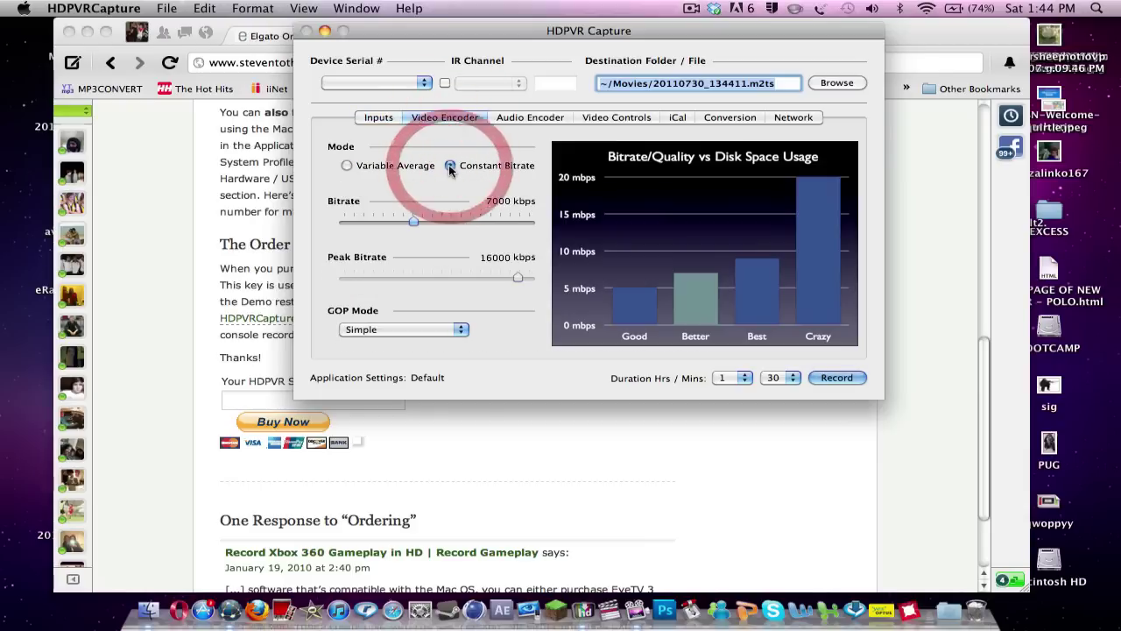
pyautogui.click(525, 119)
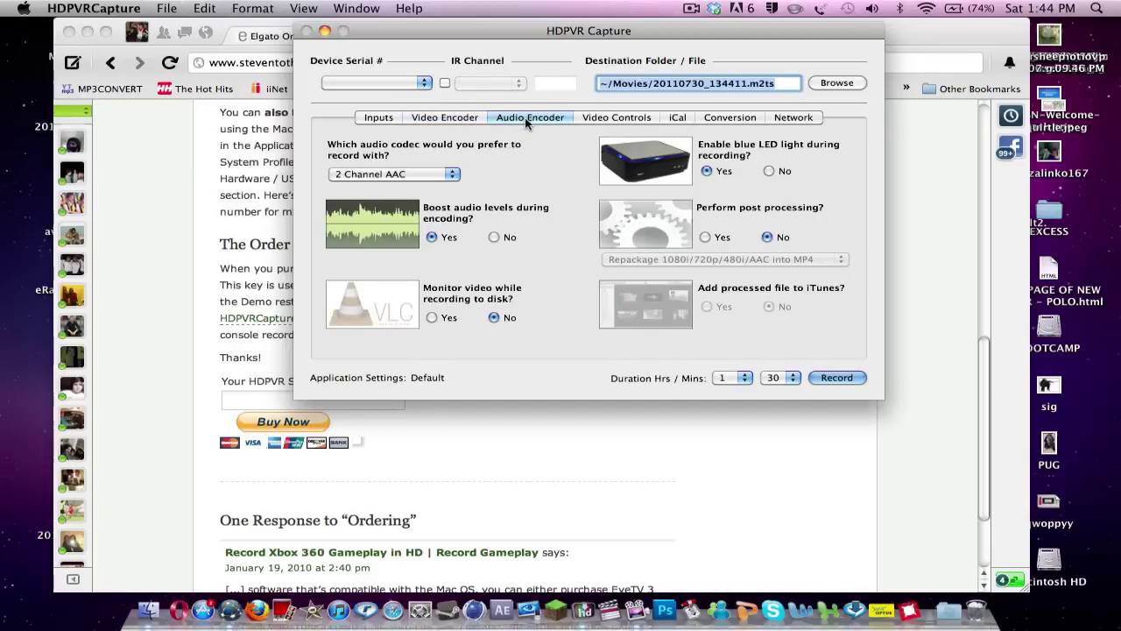
# - Set 'Perform post processing?' to Yes for MP4 output, then view Video Controls
pyautogui.click(704, 237)
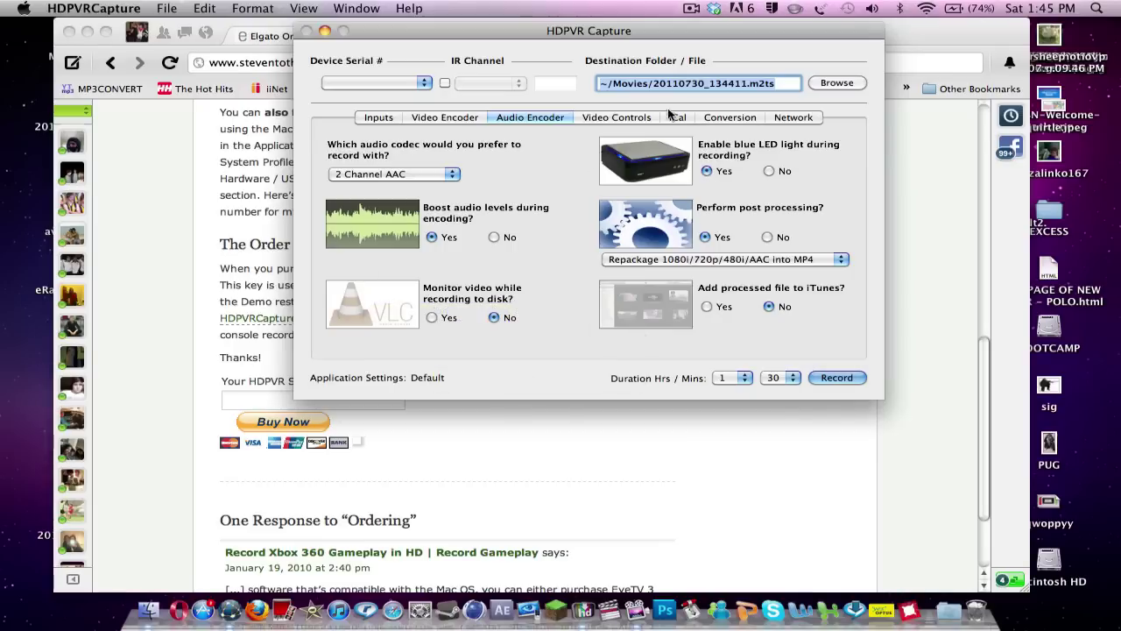
pyautogui.click(621, 117)
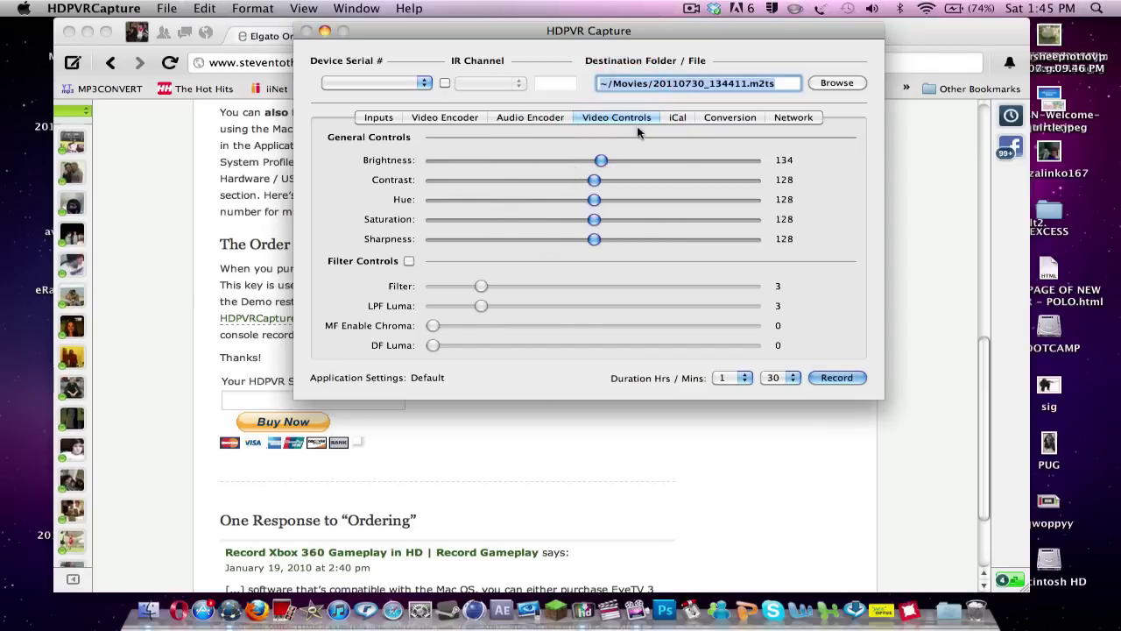
# - Look through the iCal and Conversion tabs, cancel the Browse folder chooser, and return to Inputs
pyautogui.click(678, 122)
pyautogui.click(730, 123)
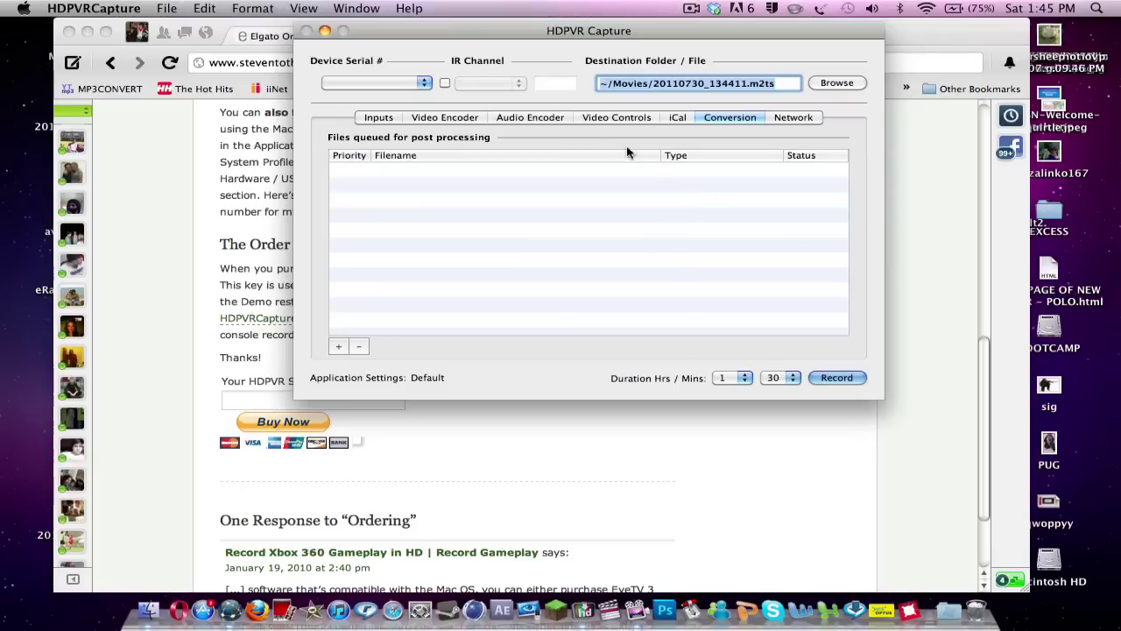
pyautogui.click(839, 84)
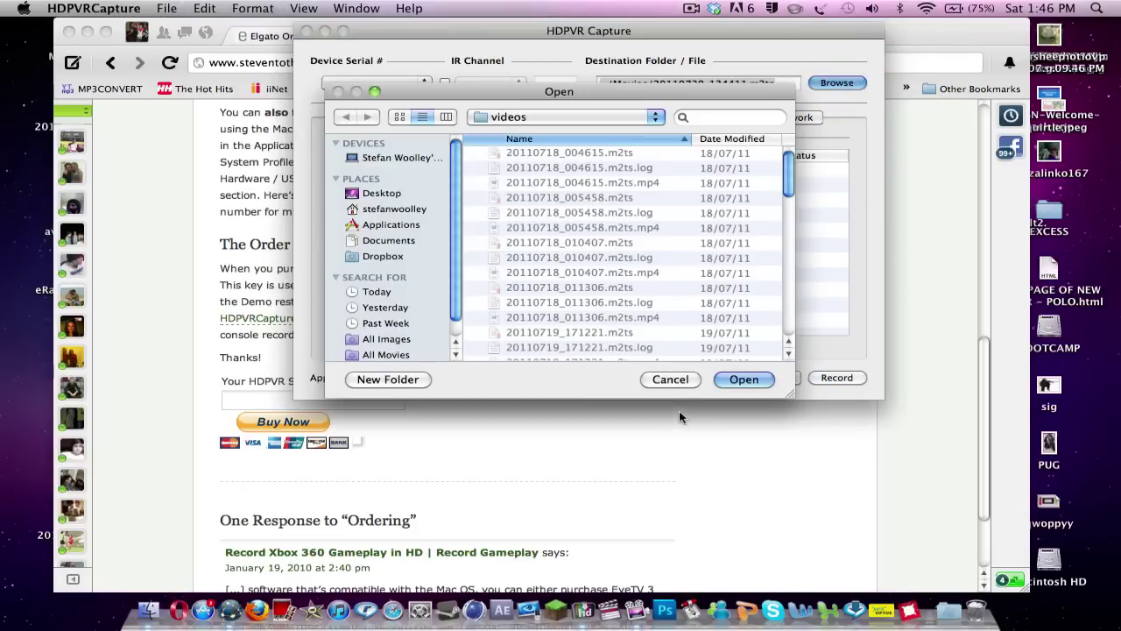
pyautogui.click(675, 377)
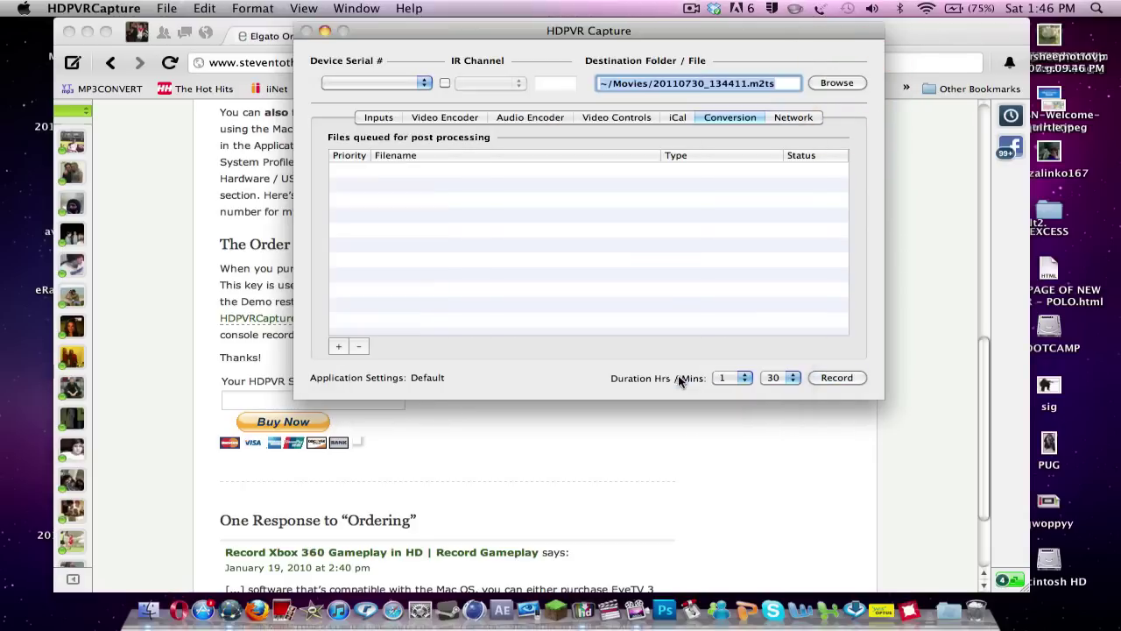
pyautogui.click(390, 120)
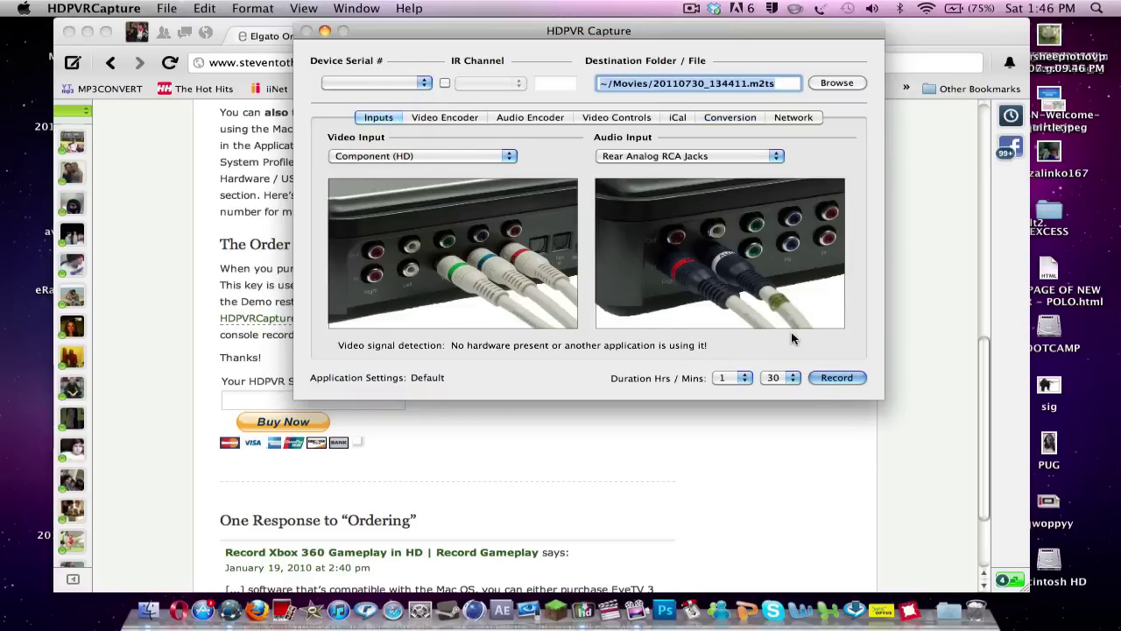